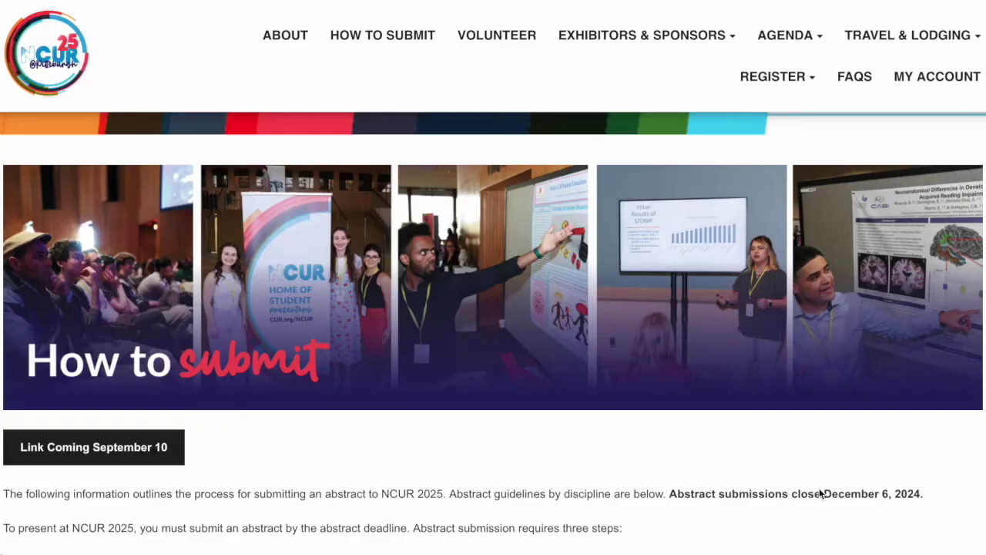
- Expand the Abstract Guidelines (by Discipline Area) and Student Presentation Format Options sections to show their details
{"action": "scroll", "coordinate": [819, 493], "scroll_direction": "down", "scroll_amount": 2}
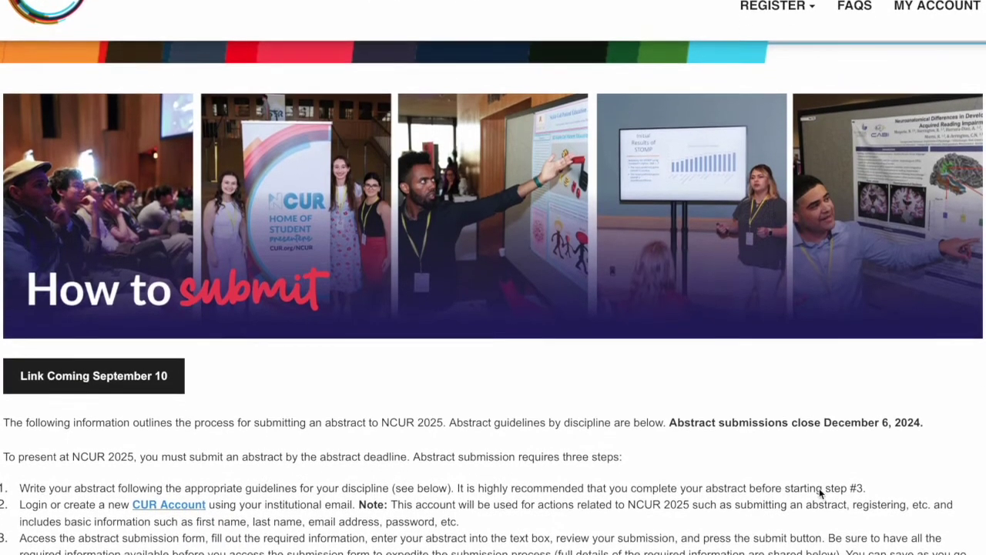
{"action": "scroll", "coordinate": [819, 489], "scroll_direction": "down", "scroll_amount": 2}
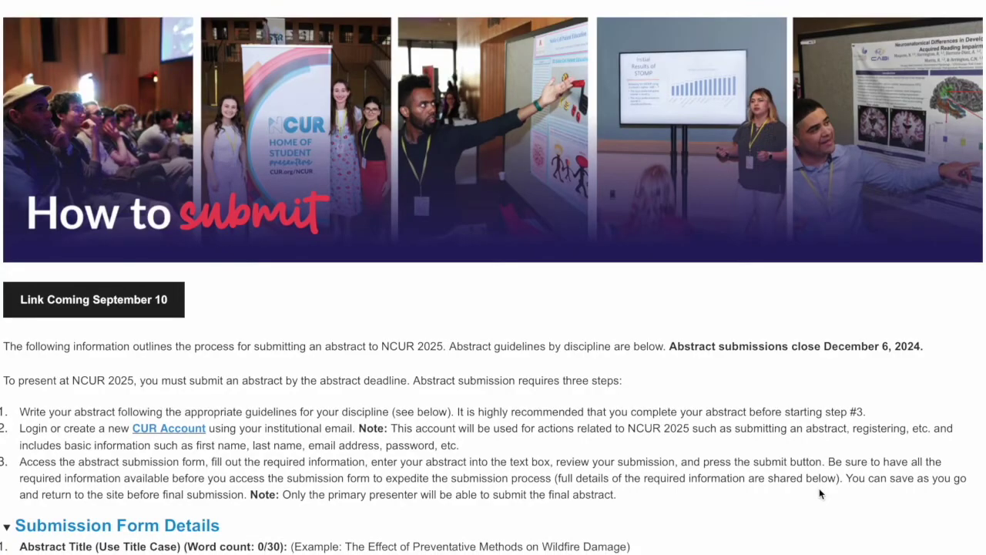
{"action": "scroll", "coordinate": [819, 494], "scroll_direction": "down", "scroll_amount": 1}
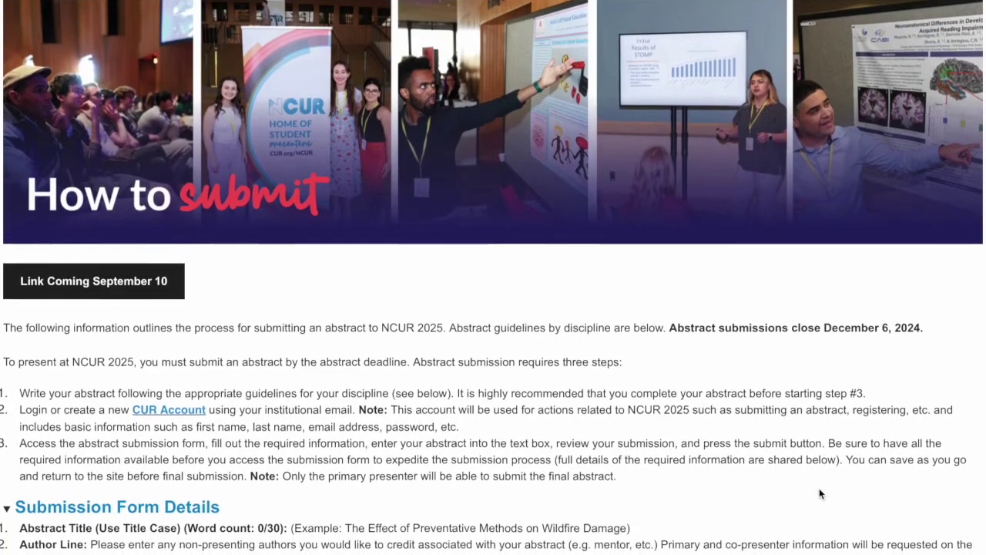
{"action": "scroll", "coordinate": [819, 493], "scroll_direction": "down", "scroll_amount": 6}
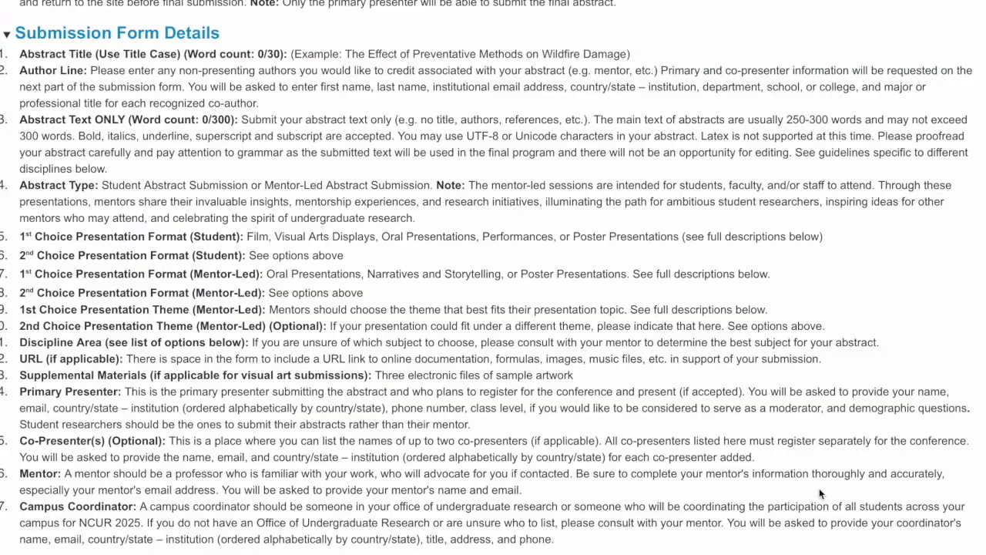
{"action": "scroll", "coordinate": [819, 493], "scroll_direction": "down", "scroll_amount": 3}
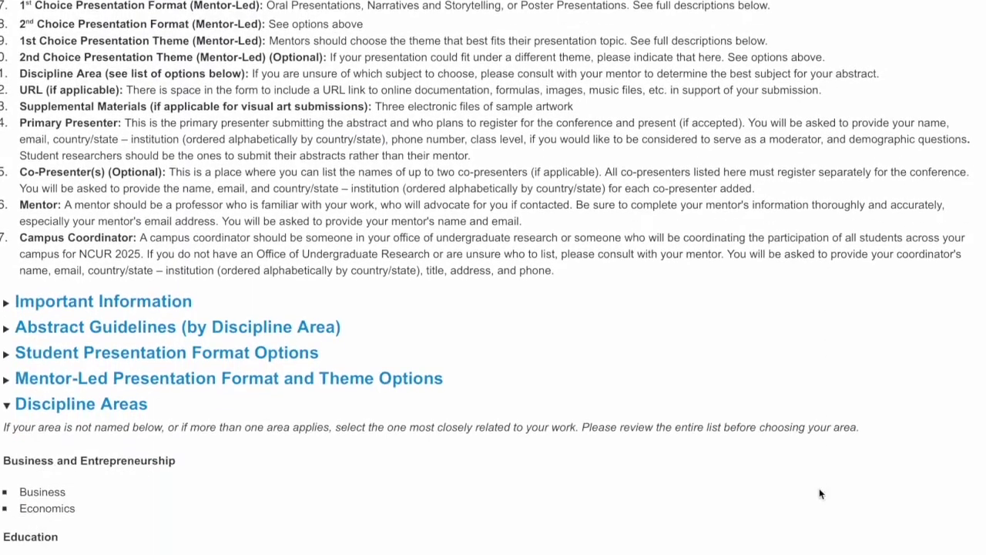
{"action": "scroll", "coordinate": [819, 493], "scroll_direction": "down", "scroll_amount": 1}
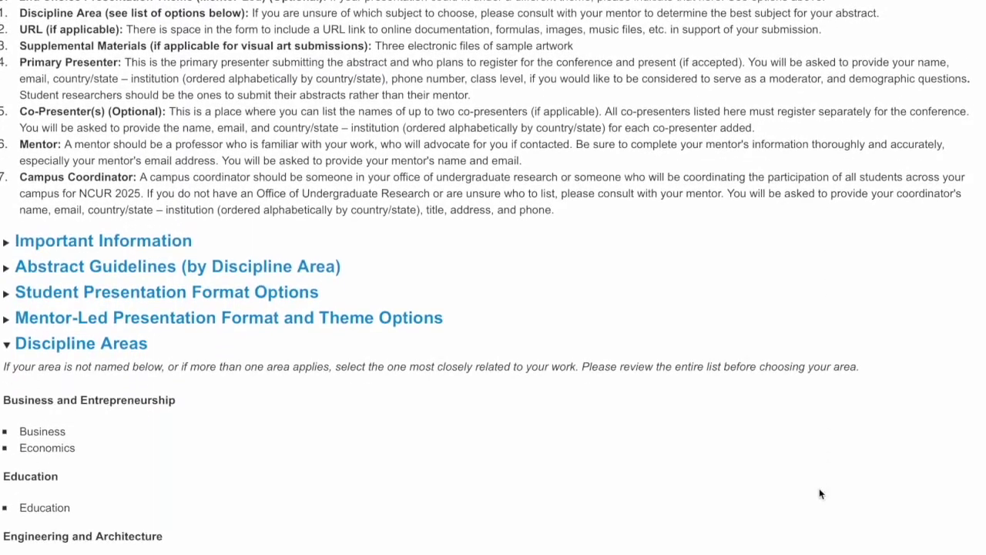
{"action": "left_click", "coordinate": [7, 268]}
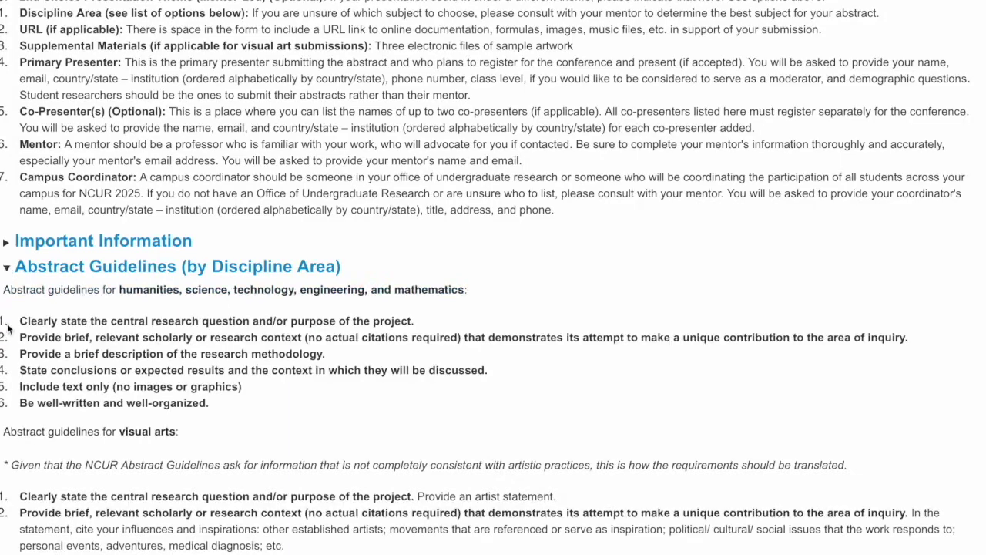
{"action": "scroll", "coordinate": [8, 328], "scroll_direction": "down", "scroll_amount": 1}
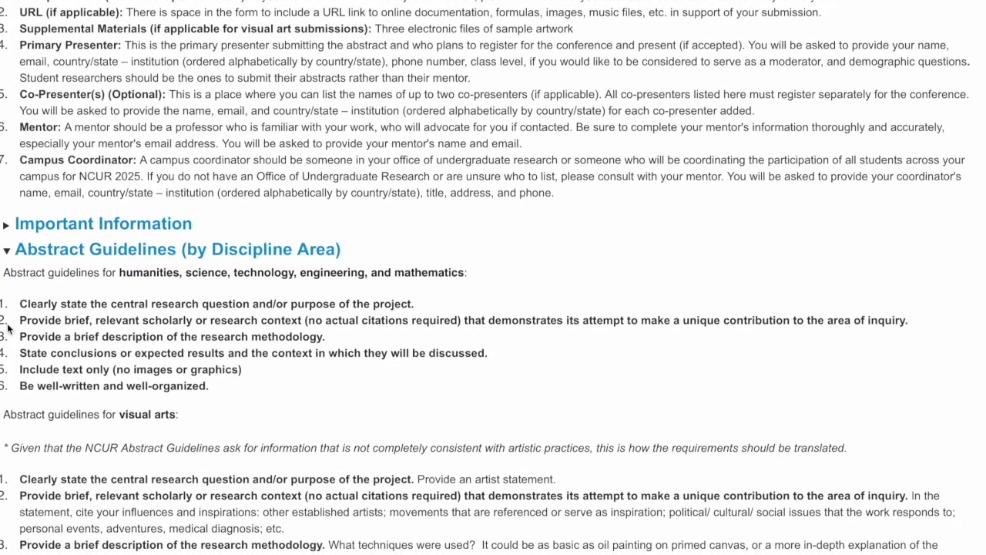
{"action": "scroll", "coordinate": [8, 327], "scroll_direction": "down", "scroll_amount": 1}
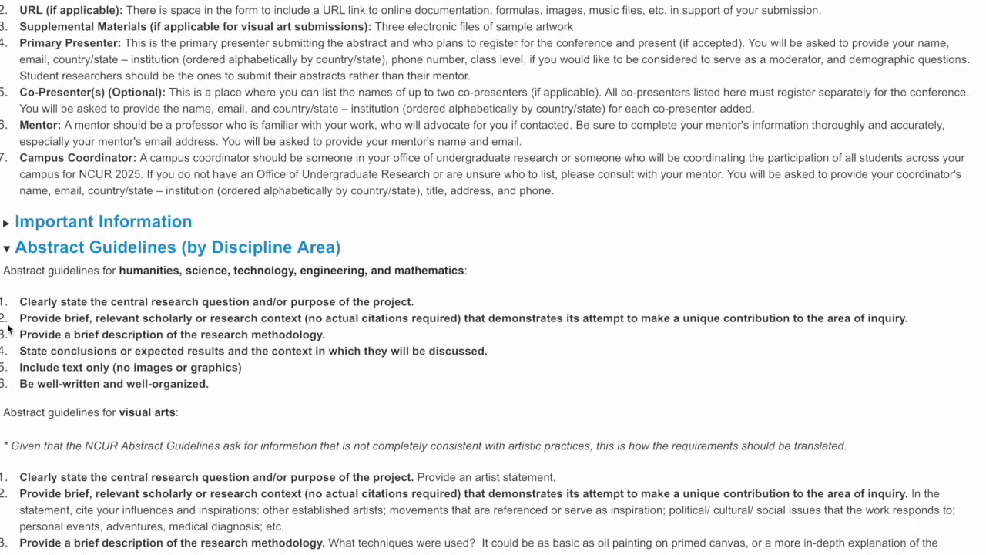
{"action": "scroll", "coordinate": [8, 327], "scroll_direction": "down", "scroll_amount": 10}
{"action": "scroll", "coordinate": [7, 417], "scroll_direction": "down", "scroll_amount": 3}
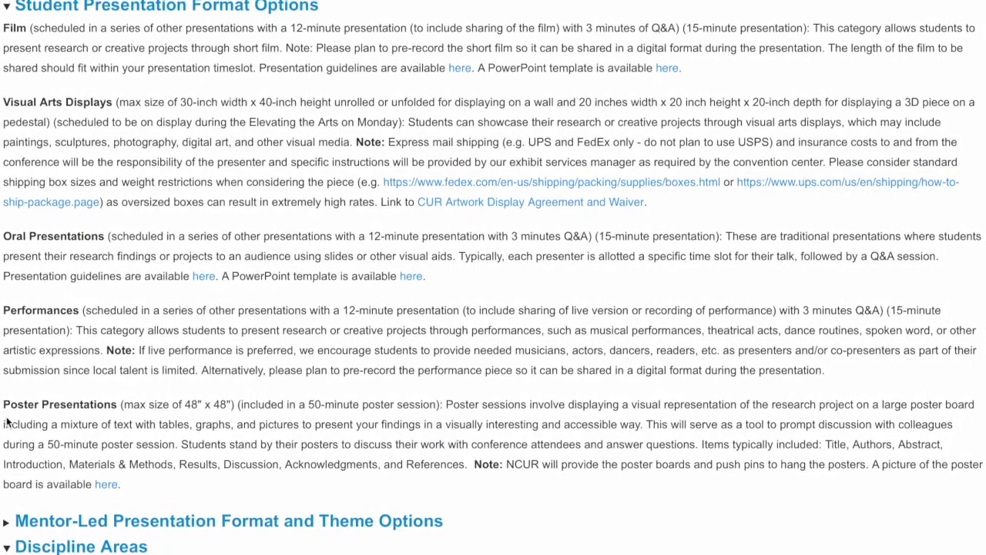
- Return to the top of How to Submit and open the NCUR 2025 Abstract Submission form
{"action": "scroll", "coordinate": [7, 417], "scroll_direction": "down", "scroll_amount": 1}
{"action": "scroll", "coordinate": [6, 417], "scroll_direction": "up", "scroll_amount": 1}
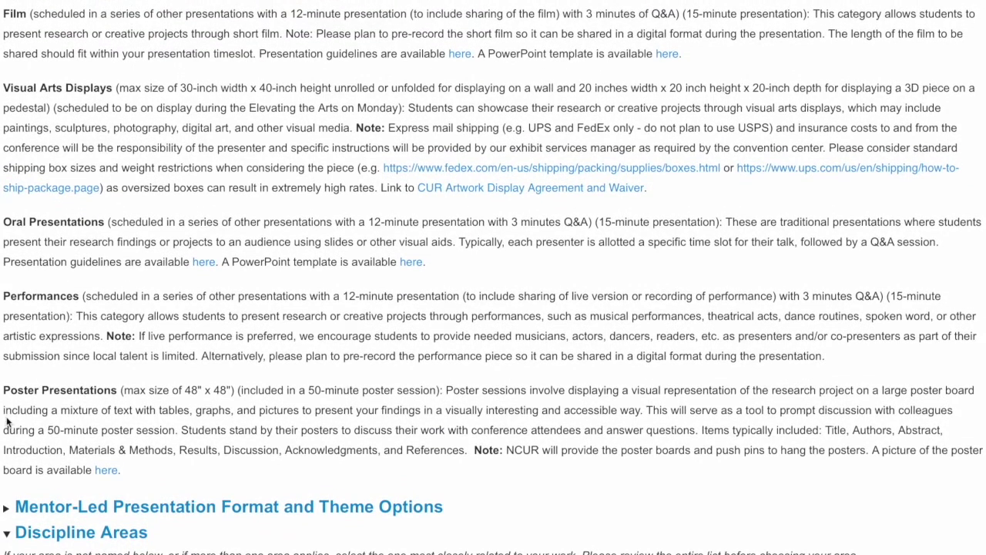
{"action": "scroll", "coordinate": [6, 420], "scroll_direction": "down", "scroll_amount": 4}
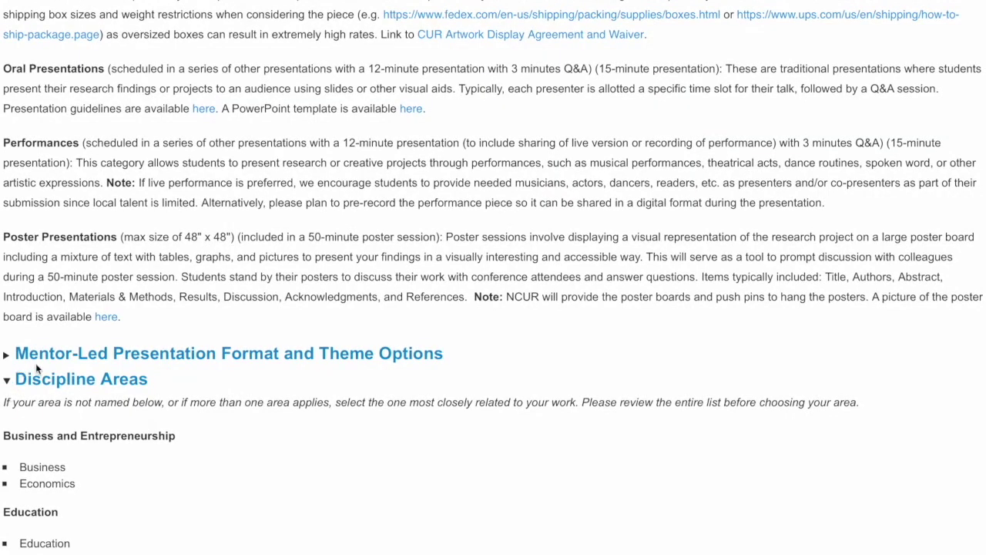
{"action": "scroll", "coordinate": [35, 368], "scroll_direction": "down", "scroll_amount": 1}
{"action": "scroll", "coordinate": [35, 368], "scroll_direction": "down", "scroll_amount": 3}
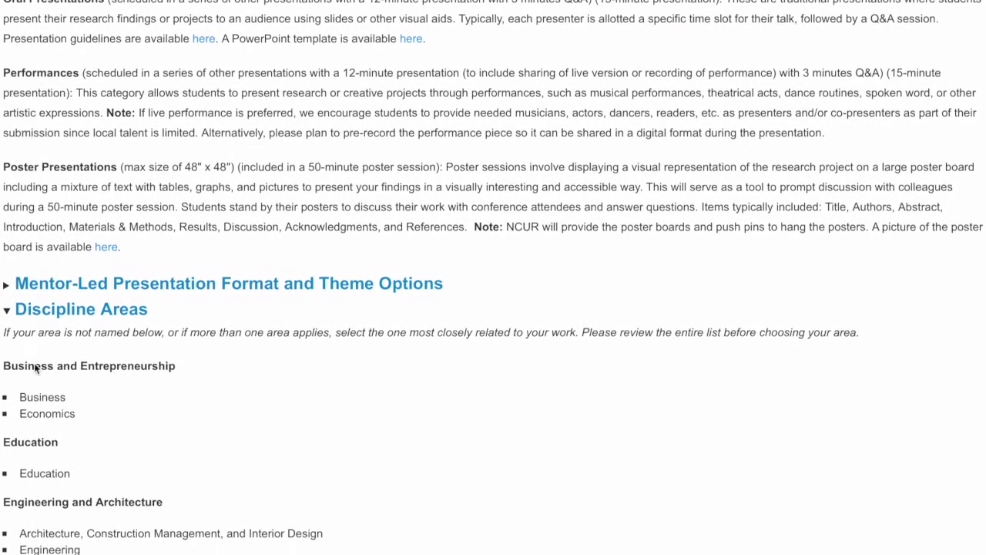
{"action": "scroll", "coordinate": [35, 368], "scroll_direction": "down", "scroll_amount": 4}
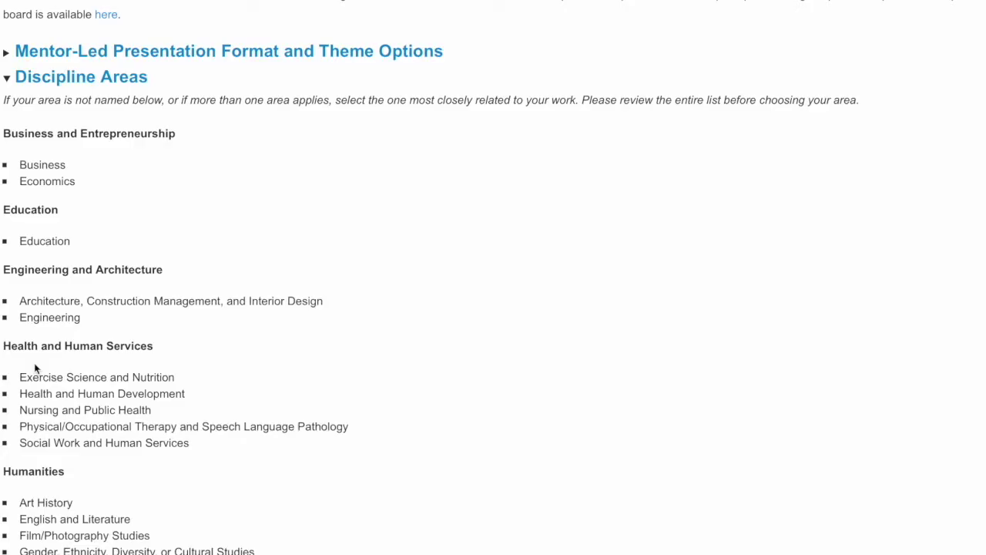
{"action": "scroll", "coordinate": [35, 369], "scroll_direction": "up", "scroll_amount": 10}
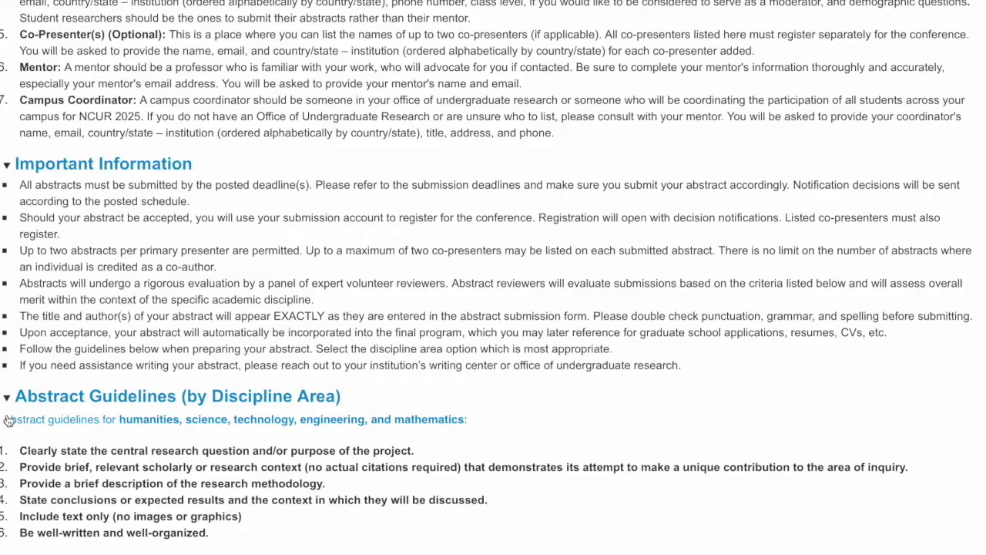
{"action": "scroll", "coordinate": [46, 389], "scroll_direction": "up", "scroll_amount": 15}
{"action": "left_click", "coordinate": [87, 359]}
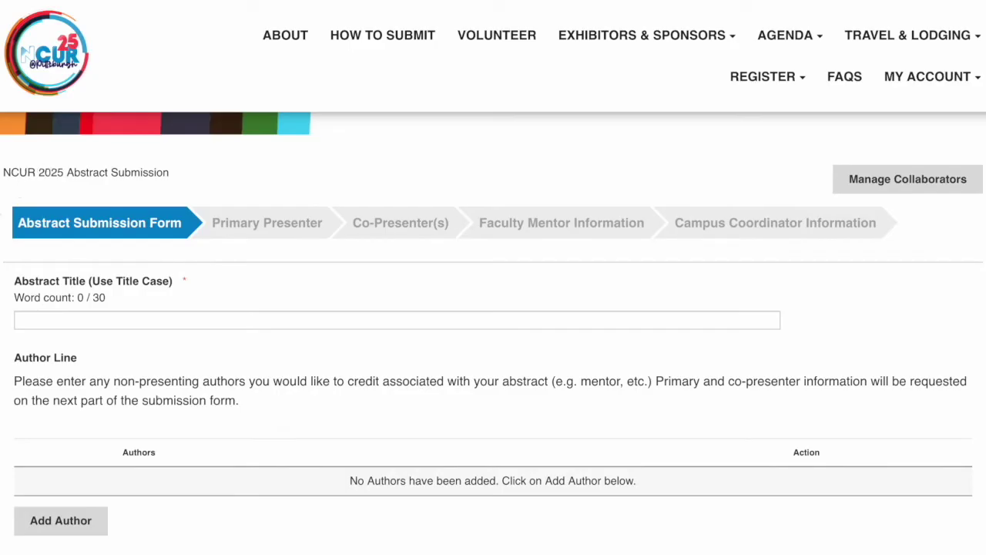
- Bring up the Add Author fields for a non-presenting author
{"action": "scroll", "coordinate": [493, 278], "scroll_direction": "down", "scroll_amount": 3}
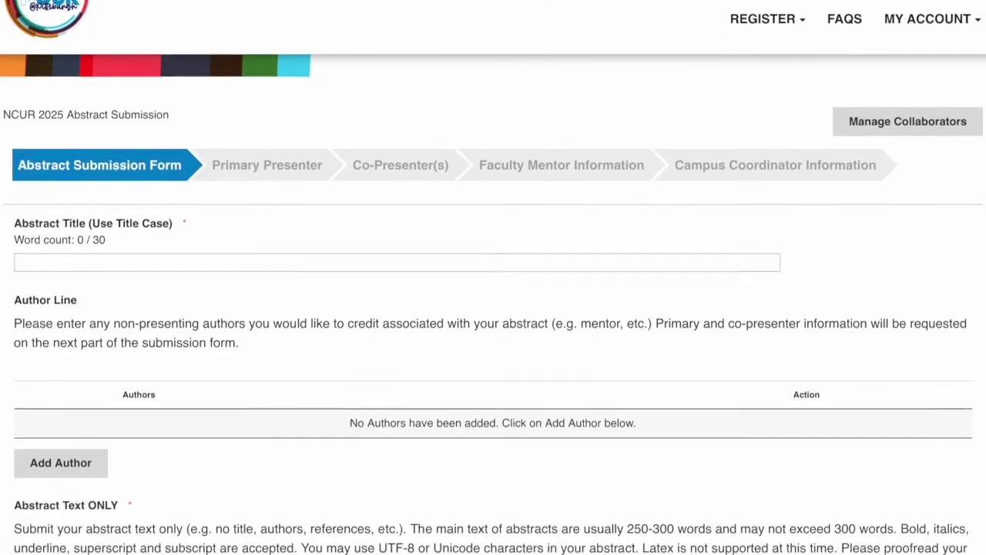
{"action": "scroll", "coordinate": [493, 277], "scroll_direction": "down", "scroll_amount": 1}
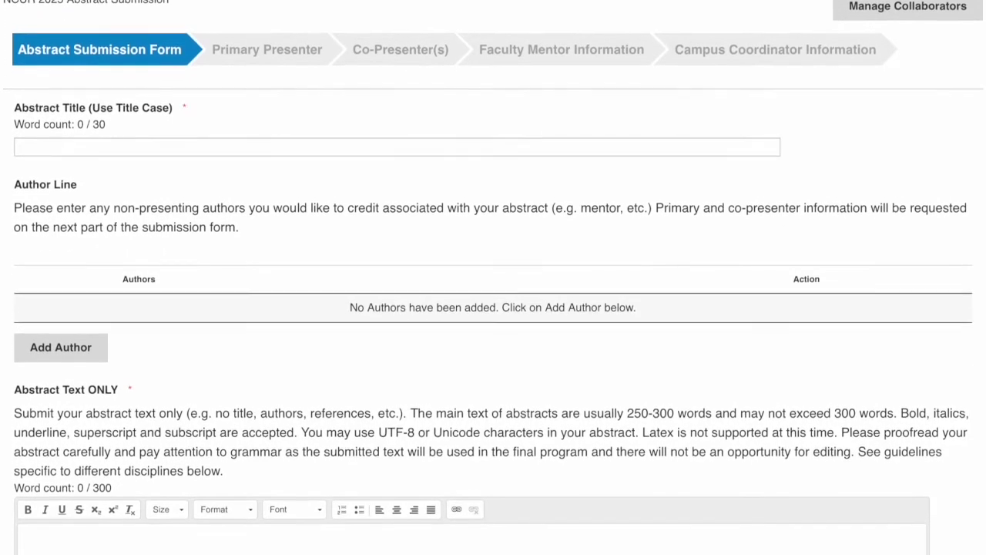
{"action": "left_click", "coordinate": [55, 345]}
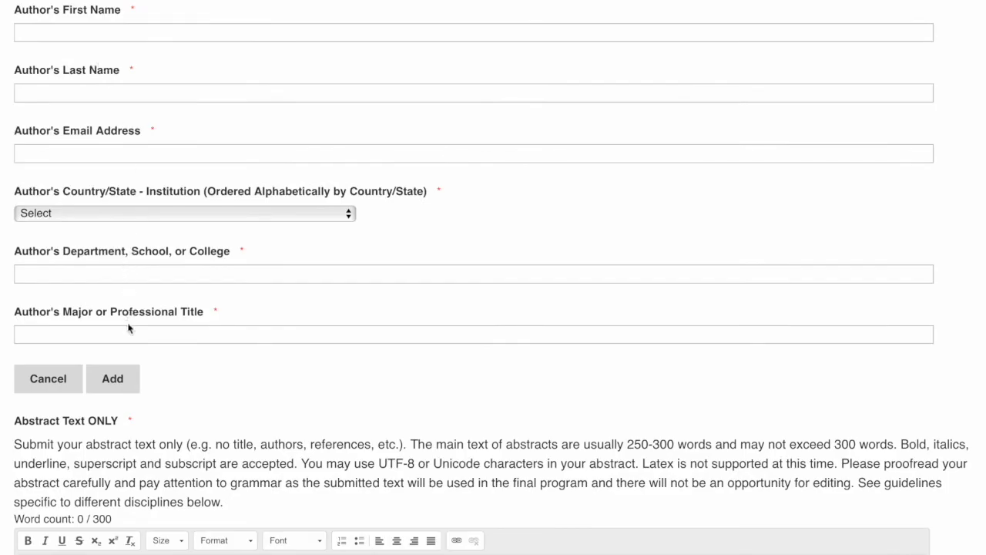
- Close the author fields and set the abstract type to Student Abstract Submission
{"action": "left_click", "coordinate": [126, 383]}
{"action": "left_click", "coordinate": [79, 312]}
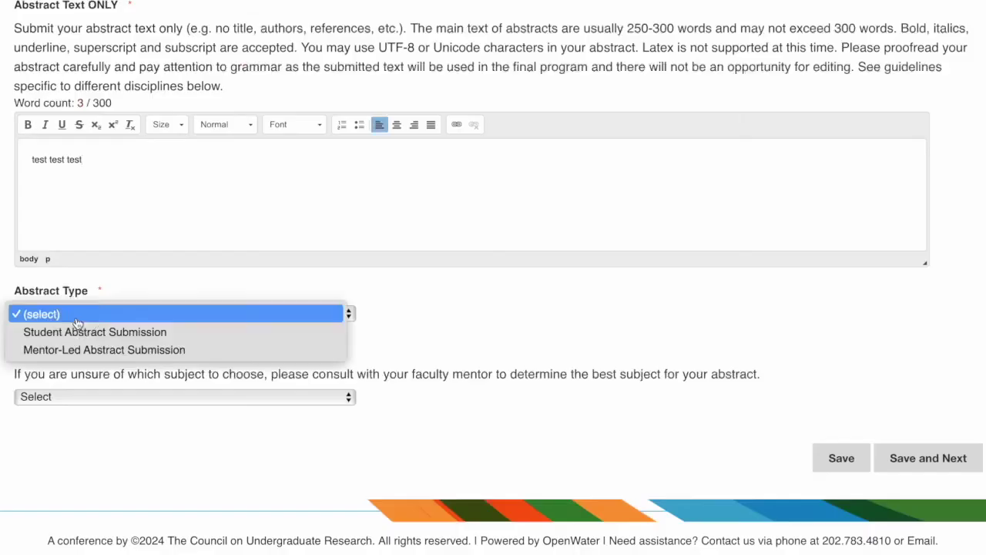
{"action": "left_click", "coordinate": [82, 330]}
{"action": "scroll", "coordinate": [82, 391], "scroll_direction": "down", "scroll_amount": 6}
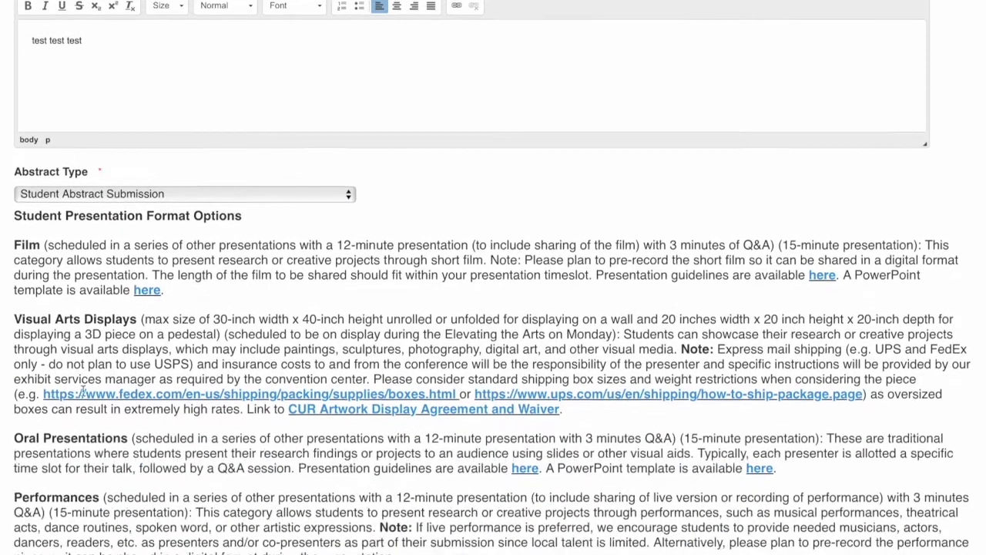
{"action": "scroll", "coordinate": [83, 391], "scroll_direction": "down", "scroll_amount": 2}
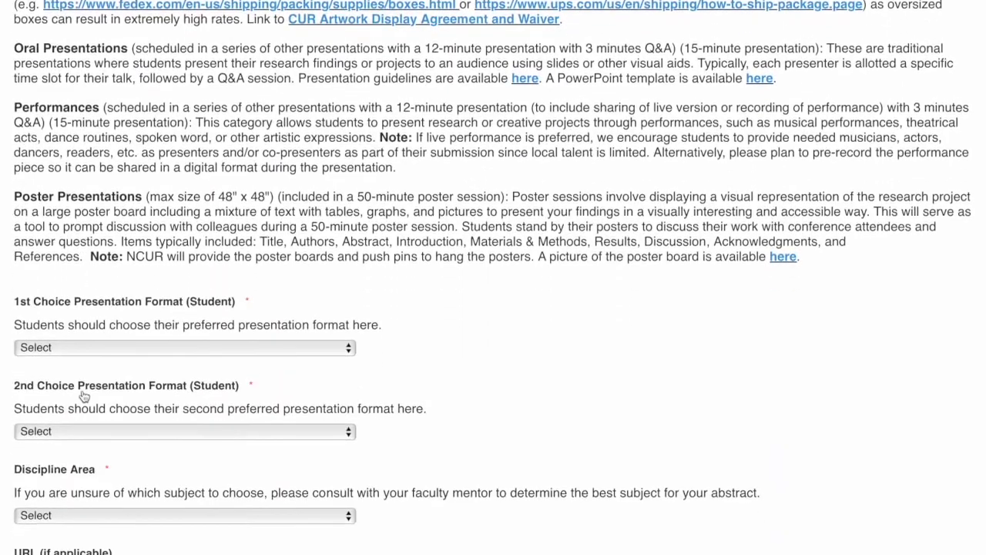
- Choose Poster Presentations as first and second format, and Anthropology and Archaeology as discipline
{"action": "left_click", "coordinate": [82, 339]}
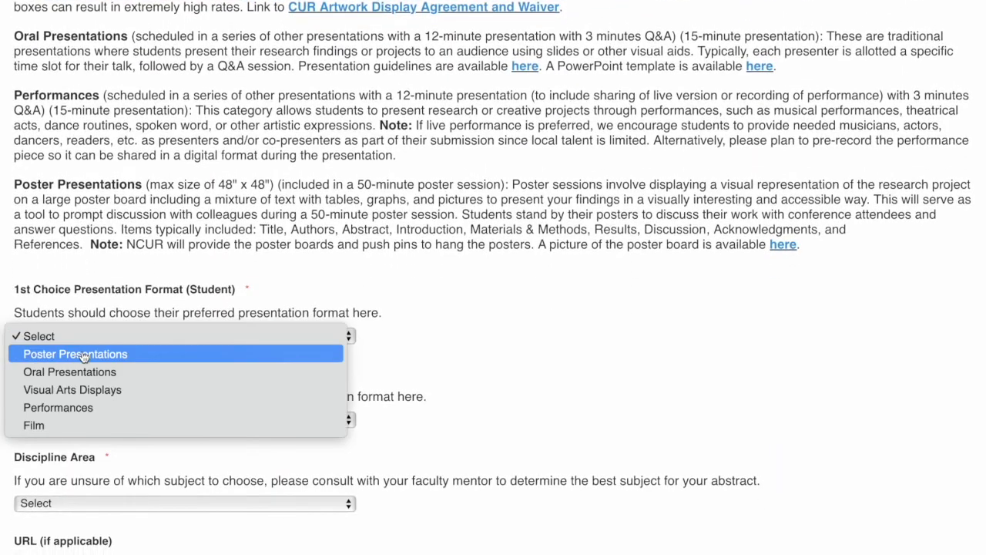
{"action": "left_click", "coordinate": [81, 354]}
{"action": "scroll", "coordinate": [82, 350], "scroll_direction": "down", "scroll_amount": 3}
{"action": "left_click", "coordinate": [83, 332]}
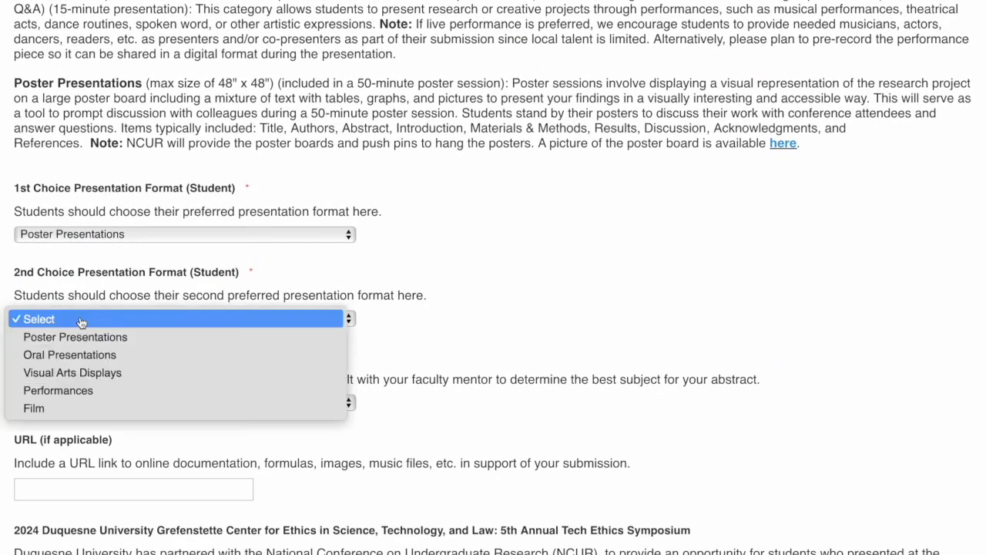
{"action": "left_click", "coordinate": [82, 336]}
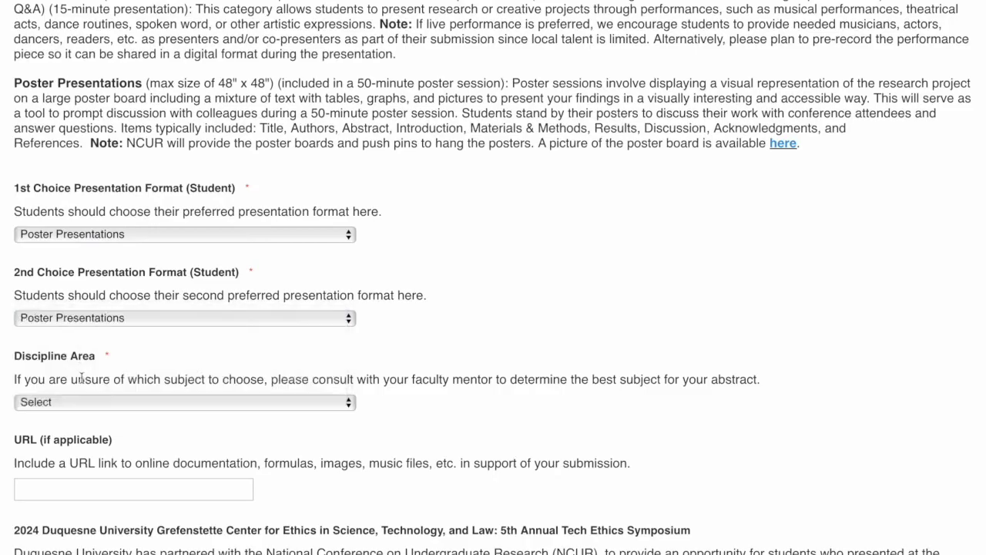
{"action": "left_click", "coordinate": [88, 402]}
{"action": "left_click", "coordinate": [90, 425]}
- Leave symposium resubmission unchecked, agree to the pledge and policies, and save the step
{"action": "scroll", "coordinate": [90, 424], "scroll_direction": "down", "scroll_amount": 10}
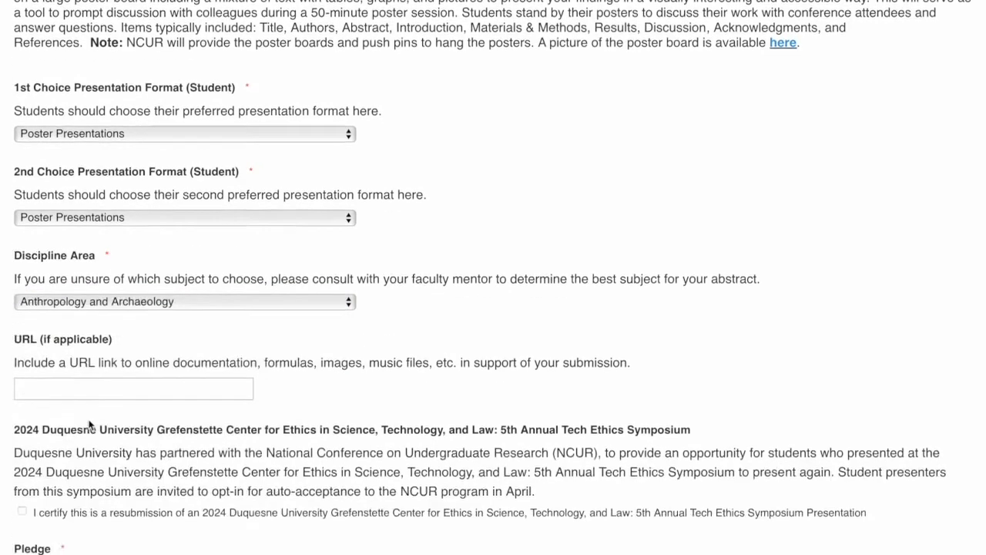
{"action": "scroll", "coordinate": [89, 425], "scroll_direction": "down", "scroll_amount": 2}
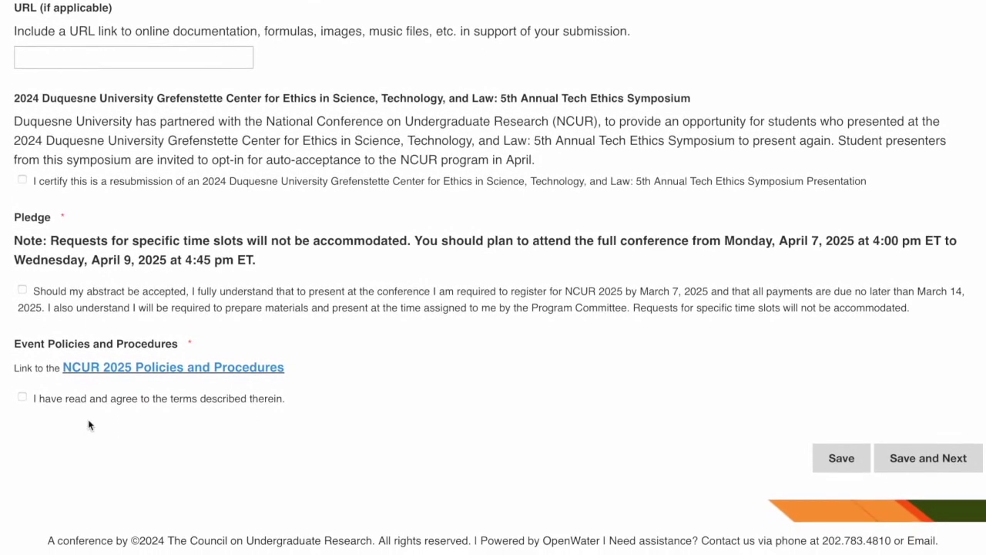
{"action": "left_click", "coordinate": [21, 181]}
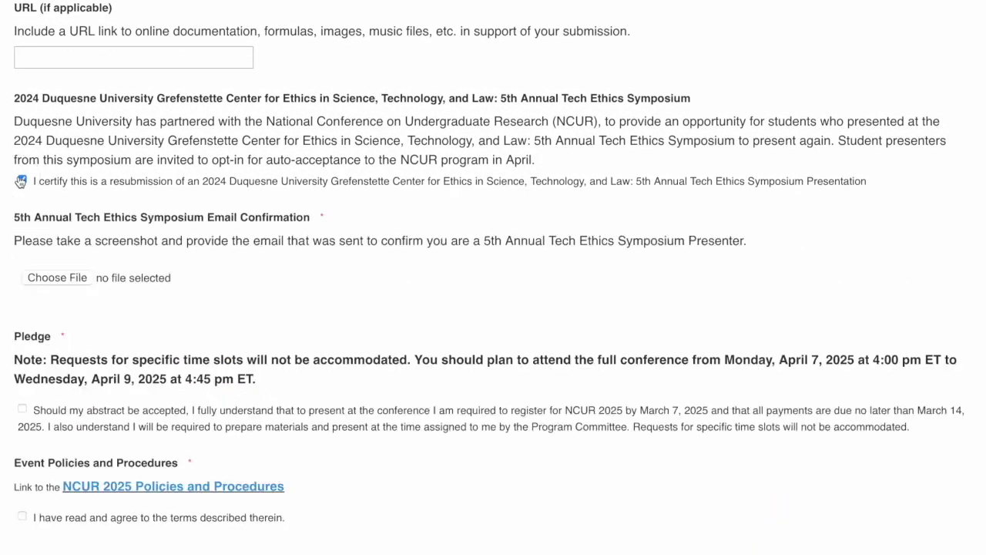
{"action": "left_click", "coordinate": [21, 181]}
{"action": "left_click", "coordinate": [21, 290]}
{"action": "left_click", "coordinate": [22, 397]}
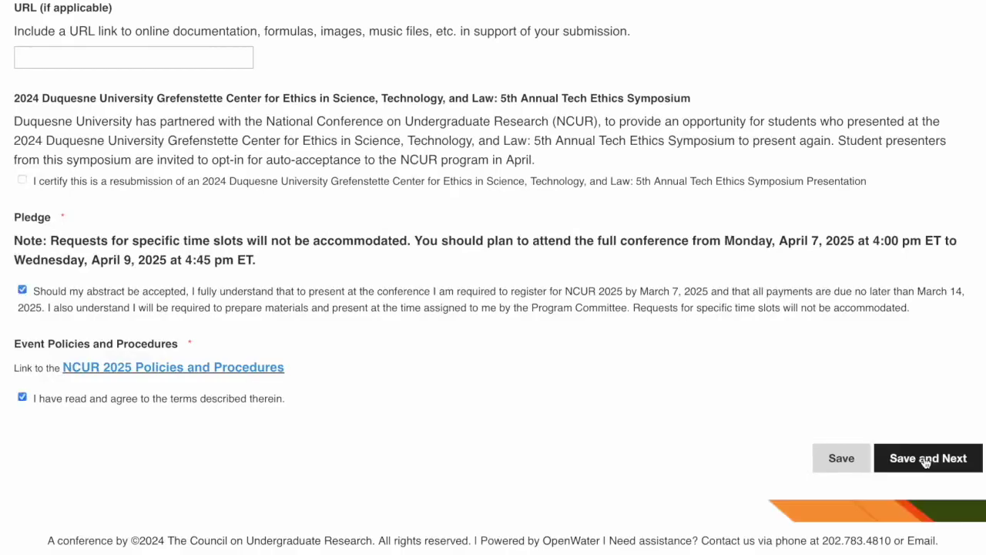
{"action": "left_click", "coordinate": [925, 460]}
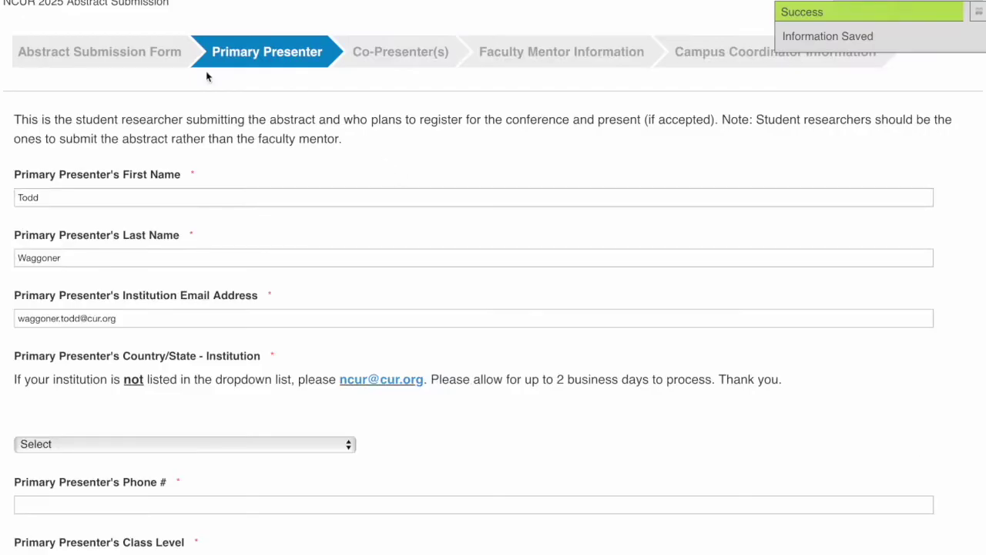
- Scroll through the Primary Presenter fields
{"action": "scroll", "coordinate": [212, 214], "scroll_direction": "down", "scroll_amount": 4}
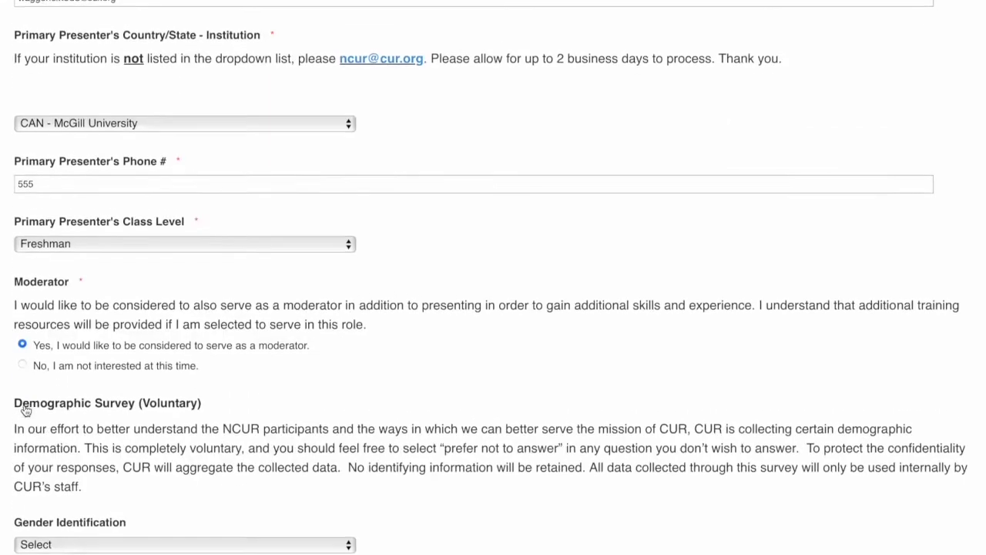
{"action": "scroll", "coordinate": [23, 409], "scroll_direction": "down", "scroll_amount": 2}
{"action": "scroll", "coordinate": [26, 411], "scroll_direction": "down", "scroll_amount": 4}
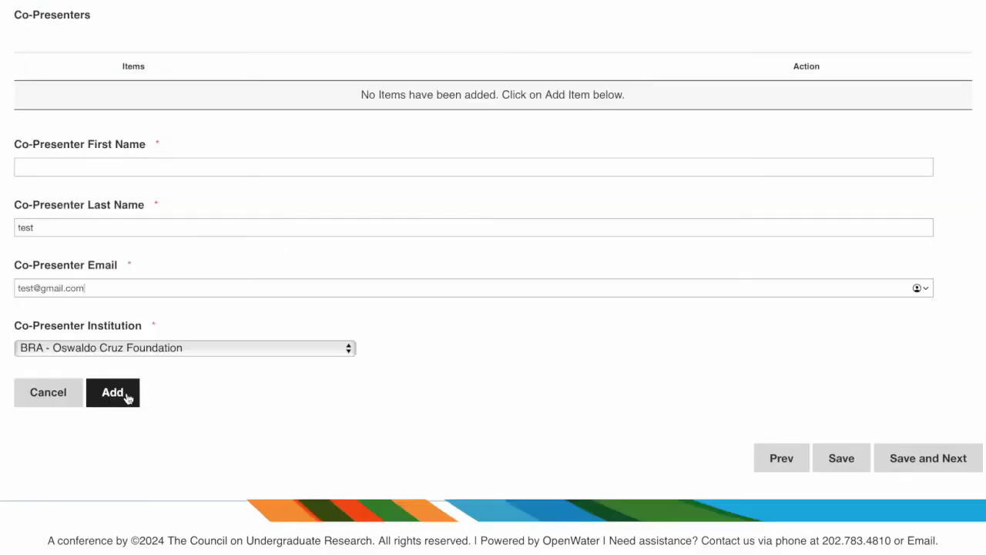
- Attempt adding a co-presenter, then save the Co-Presenter(s) step with none listed
{"action": "left_click", "coordinate": [128, 396]}
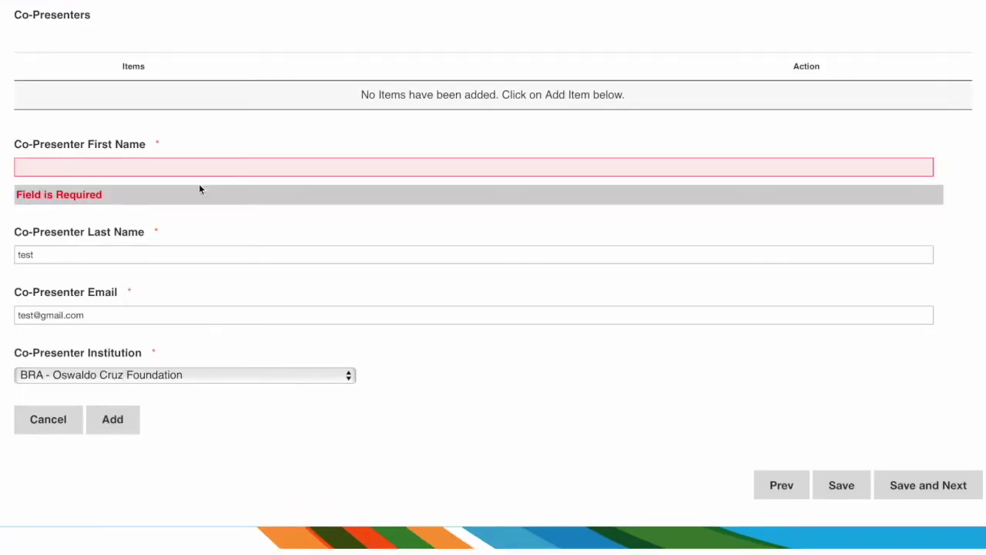
{"action": "left_click", "coordinate": [842, 486]}
{"action": "scroll", "coordinate": [845, 494], "scroll_direction": "up", "scroll_amount": 2}
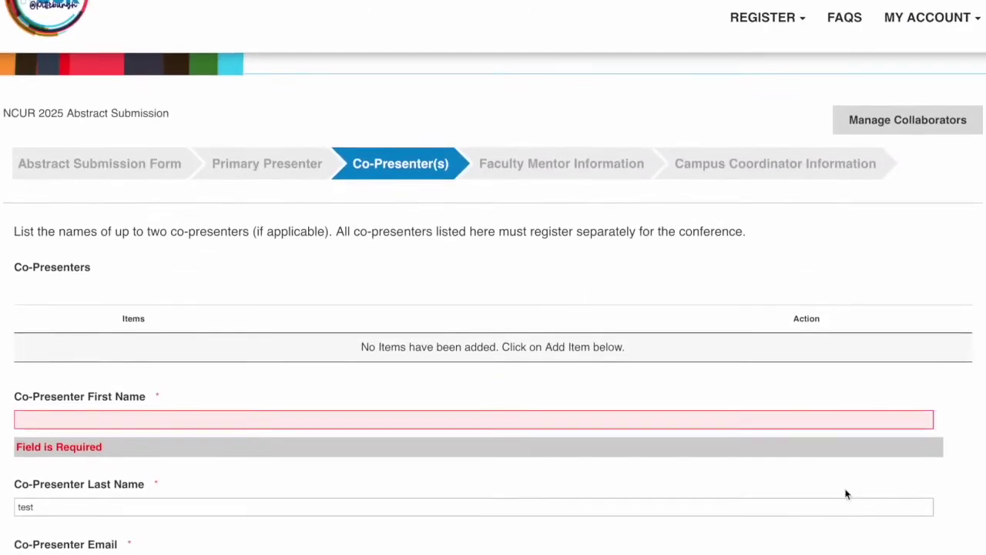
{"action": "left_click", "coordinate": [931, 50]}
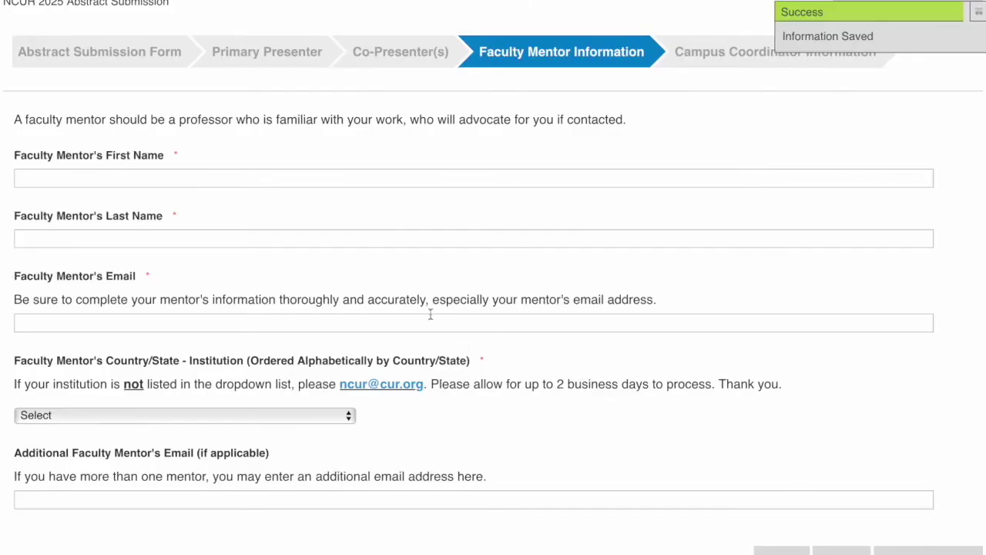
- Enter 'test' as the faculty mentor's first name and last name
{"action": "left_click", "coordinate": [185, 180]}
{"action": "type", "text": "test"}
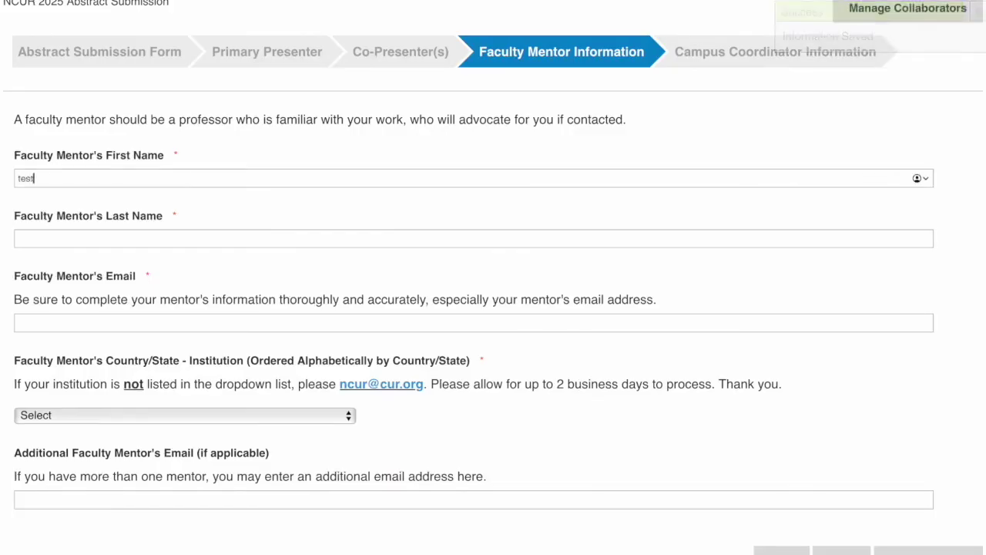
{"action": "left_click", "coordinate": [172, 246]}
{"action": "type", "text": "test"}
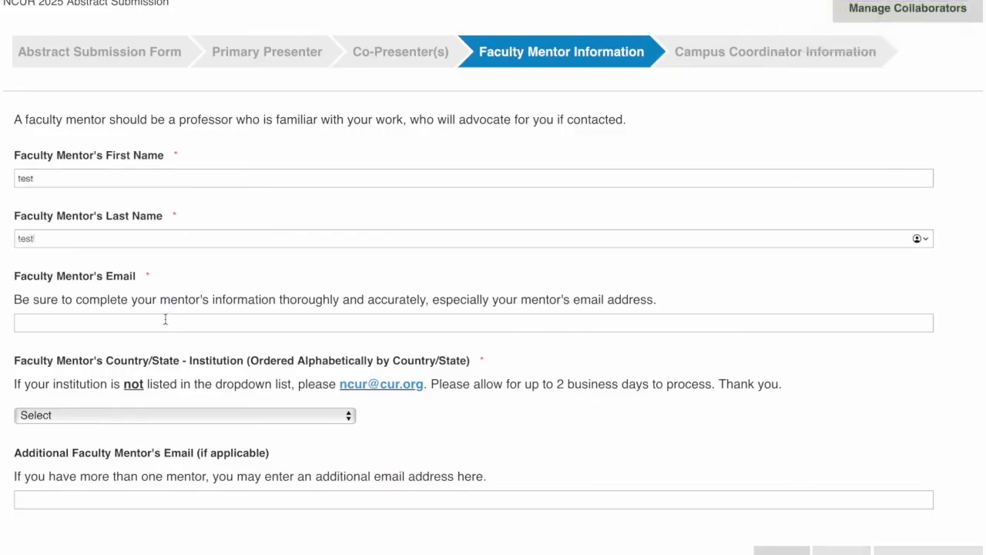
{"action": "left_click", "coordinate": [928, 550]}
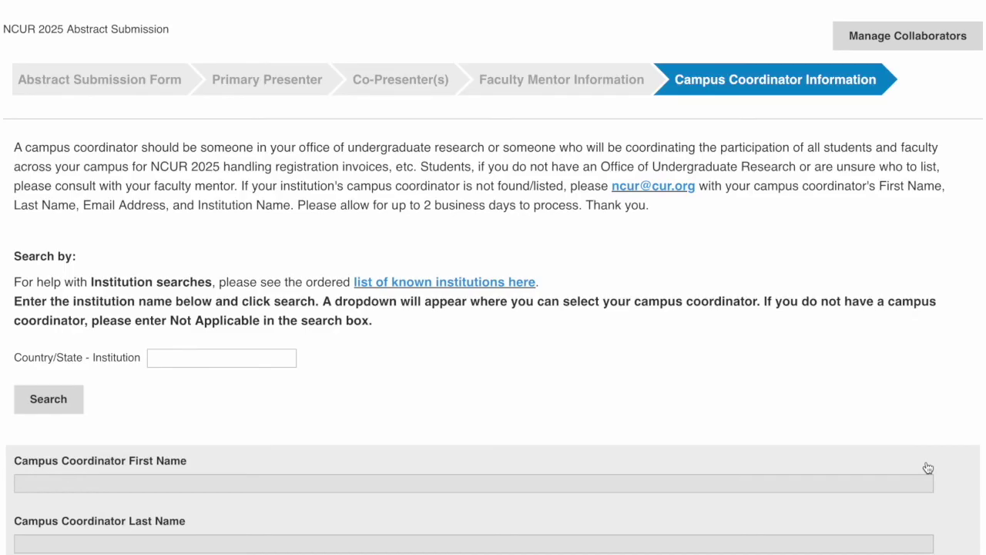
- Copy 'AL - University of Alabama' from the known institutions list and search for coordinators there
{"action": "left_click", "coordinate": [418, 248]}
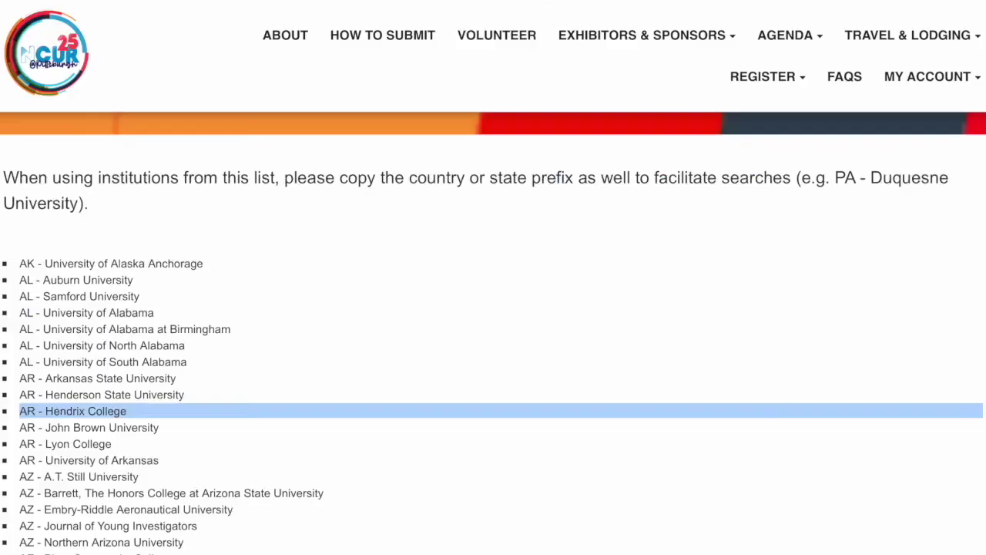
{"action": "left_click_drag", "start_coordinate": [20, 312], "coordinate": [154, 312]}
{"action": "key", "text": "ctrl+c"}
{"action": "key", "text": "ctrl+w"}
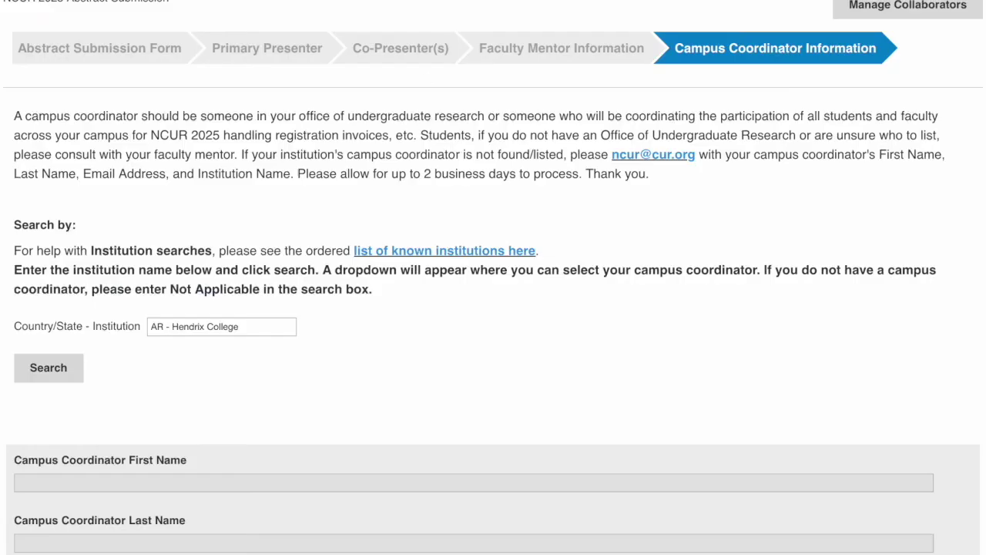
{"action": "triple_click", "coordinate": [211, 328]}
{"action": "key", "text": "ctrl+v"}
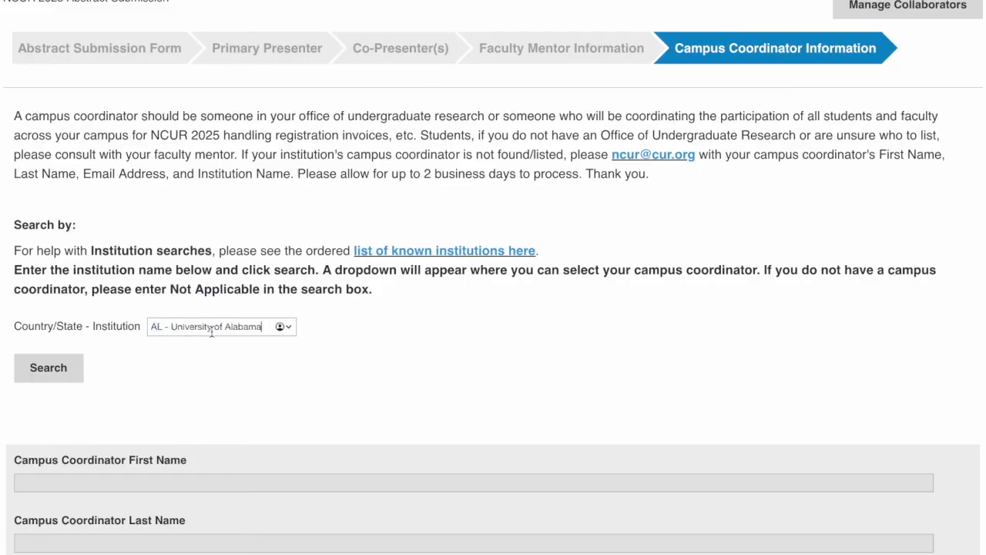
{"action": "left_click", "coordinate": [47, 370]}
- Pick a University of Alabama coordinator, finalize, and confirm submitting the abstract
{"action": "left_click", "coordinate": [107, 402]}
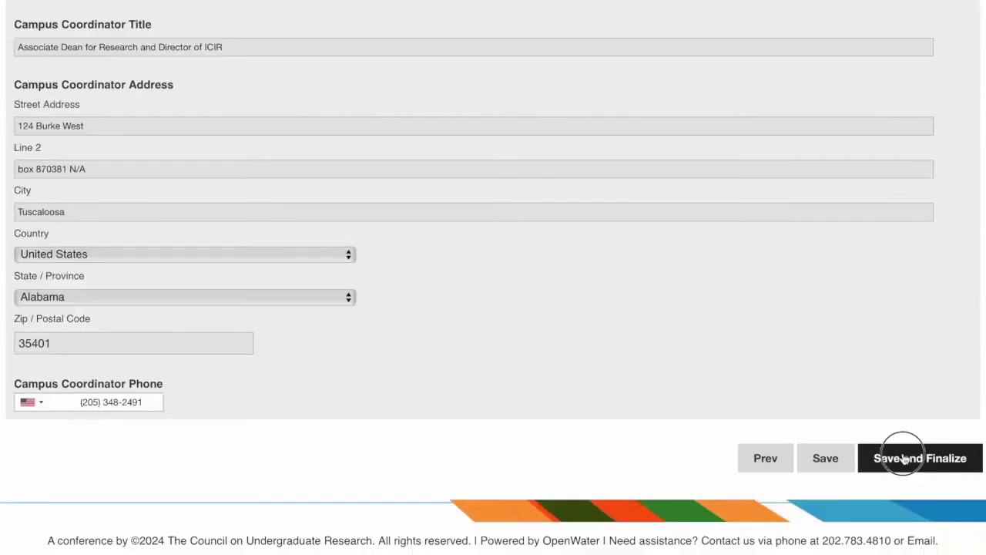
{"action": "left_click", "coordinate": [894, 458]}
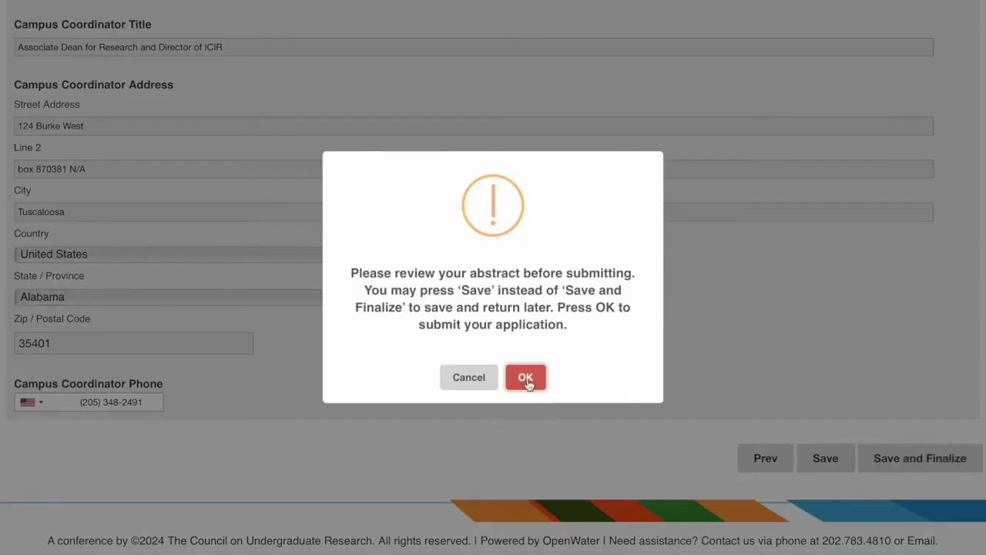
{"action": "left_click", "coordinate": [526, 377]}
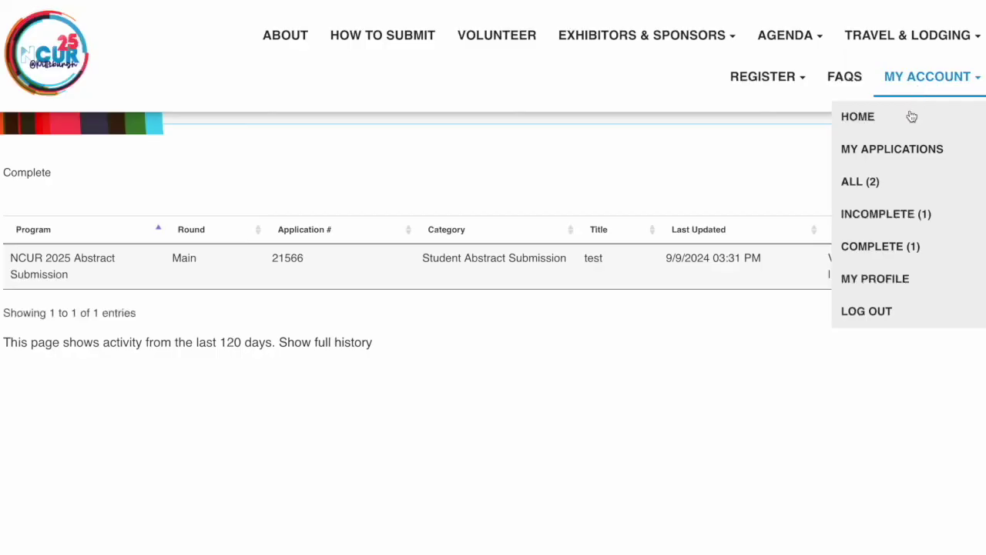
- View the Complete applications list showing the Student Abstract Submission 'test'
{"action": "left_click", "coordinate": [879, 246]}
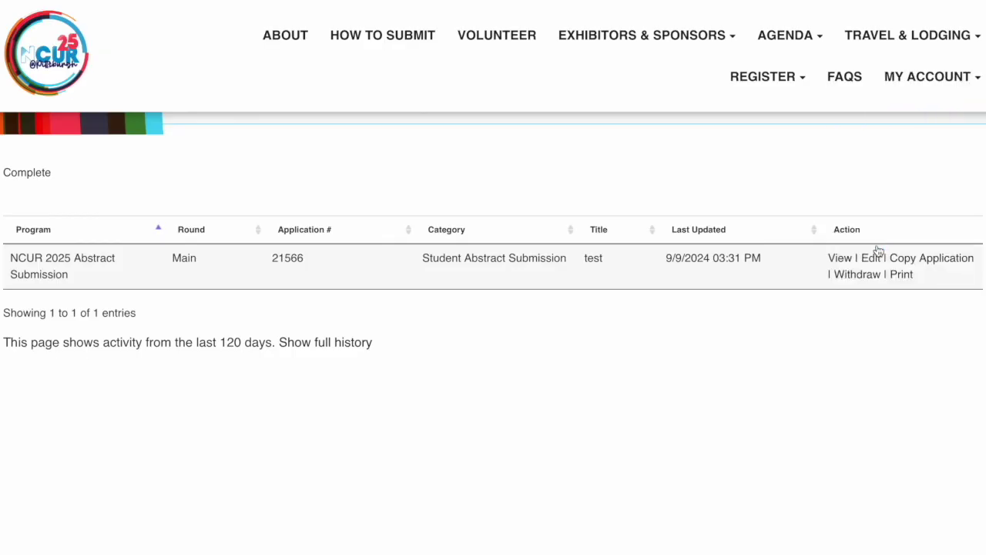